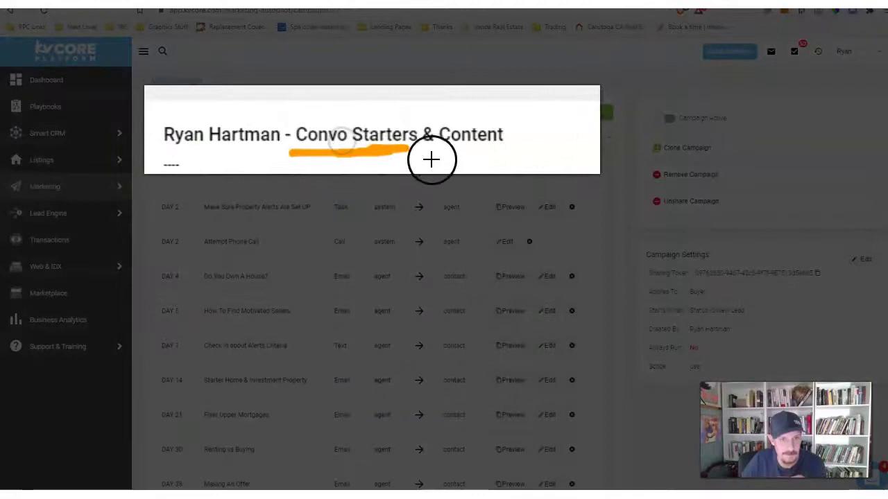
- Review the Convo Starters & Content campaign's title, sharing token setting and list of scheduled actions
drag(277, 116, 291, 115)
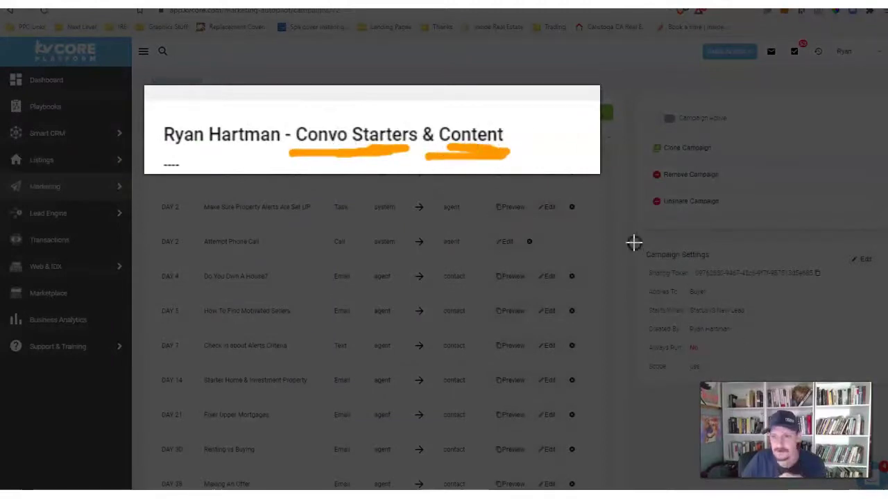
mouse_move(629, 249)
mouse_down()
mouse_move(631, 303)
mouse_move(832, 286)
mouse_move(782, 242)
mouse_up()
drag(425, 145, 182, 148)
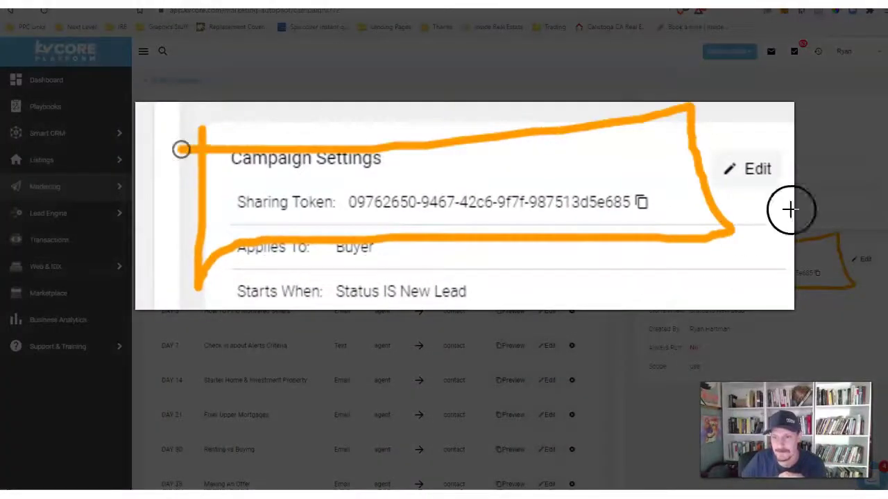
mouse_move(506, 104)
mouse_down()
mouse_move(492, 123)
mouse_move(498, 132)
mouse_up()
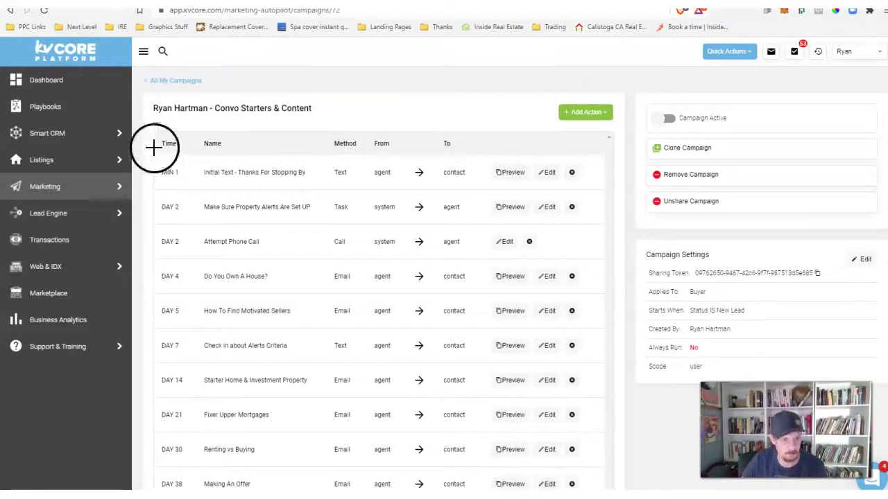
mouse_move(147, 391)
mouse_down()
mouse_move(440, 410)
mouse_move(606, 408)
mouse_move(603, 123)
mouse_move(156, 129)
mouse_move(149, 348)
mouse_move(438, 371)
mouse_move(191, 344)
mouse_up()
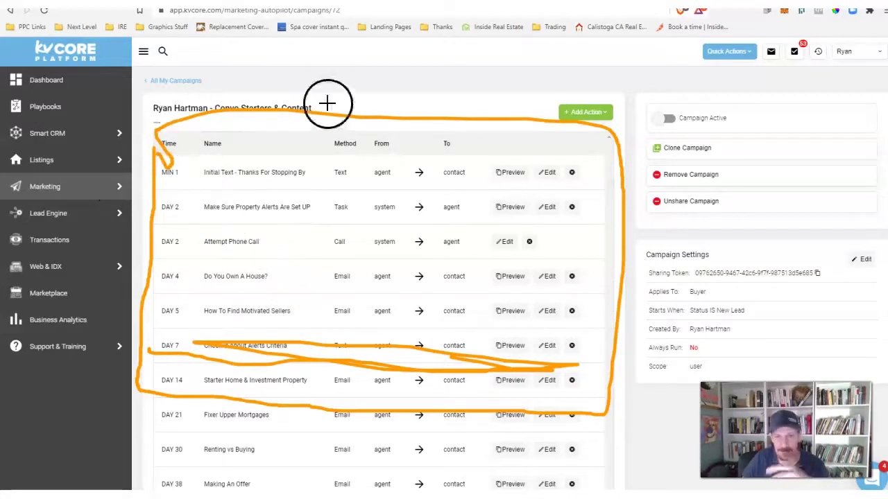
key(Escape)
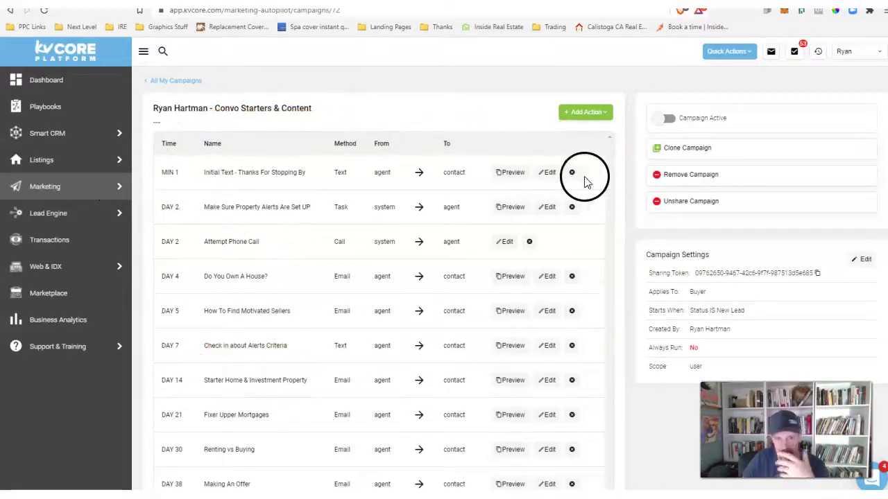
- Preview the MIN 1 text "Initial Text - Thanks For Stopping By", read its message content and close the preview
drag(305, 173, 229, 172)
click(496, 174)
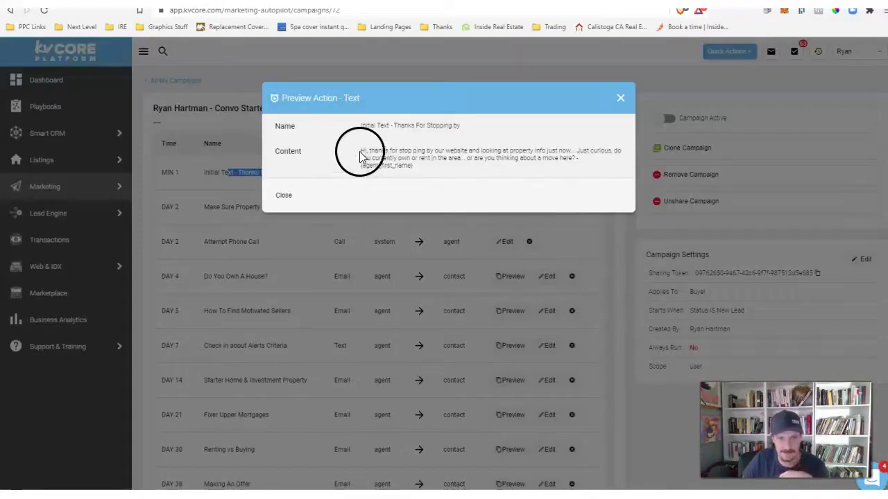
drag(360, 151, 397, 150)
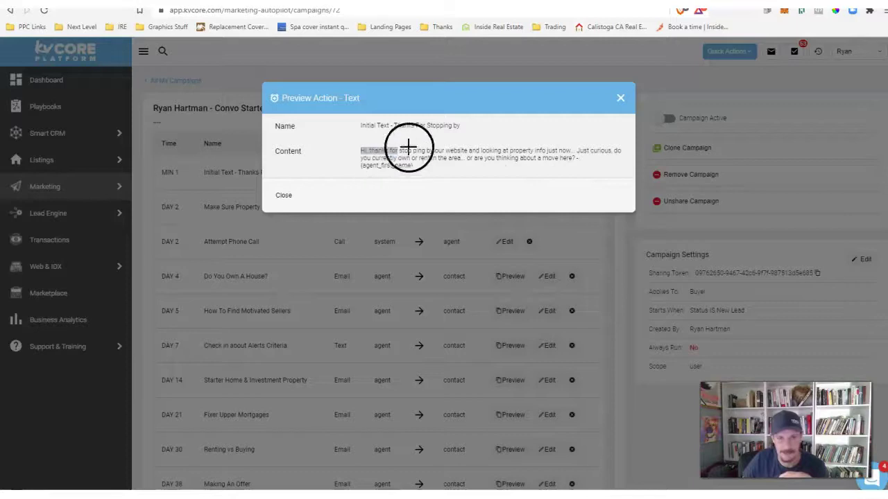
drag(483, 120, 450, 98)
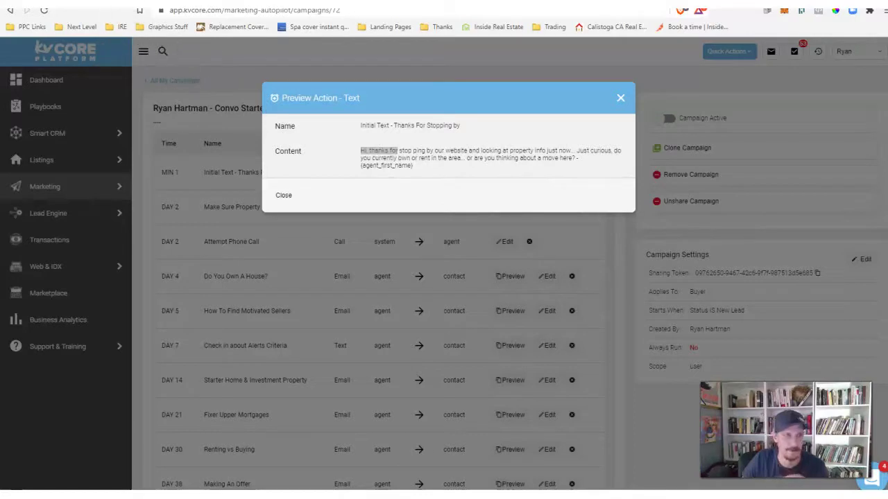
mouse_move(364, 175)
mouse_down()
mouse_move(630, 166)
mouse_move(521, 111)
mouse_move(549, 137)
mouse_up()
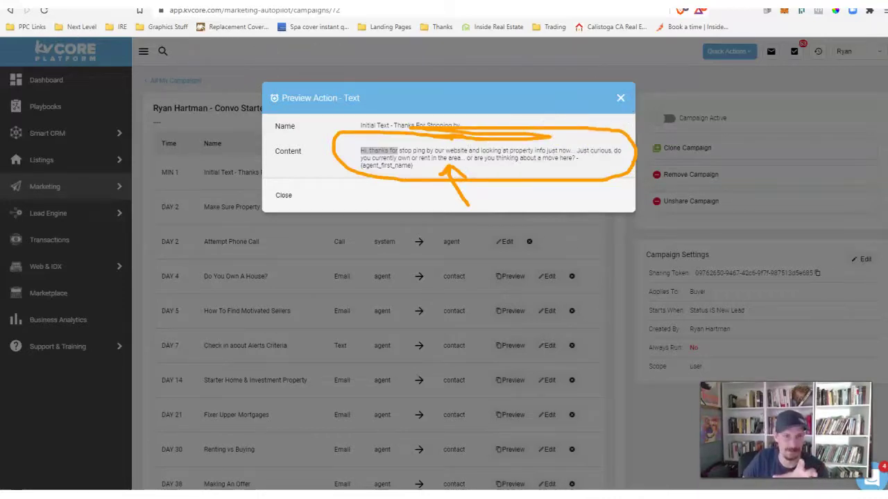
click(619, 99)
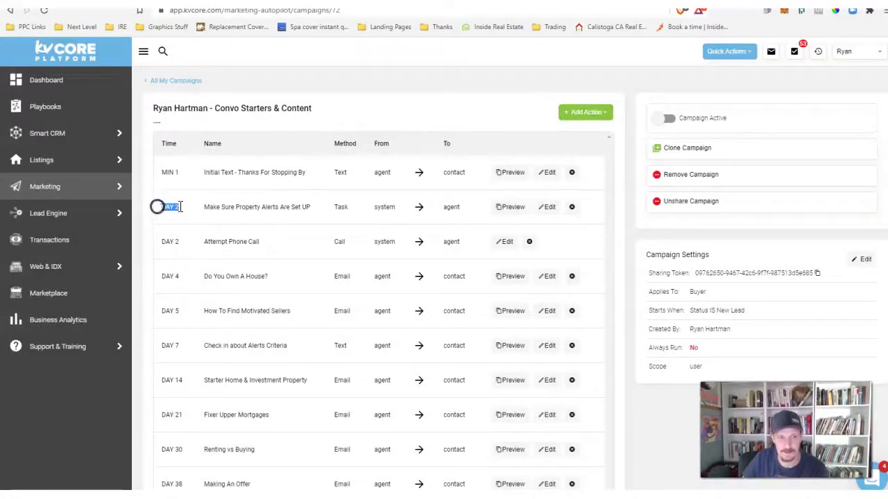
- Review the two Day 2 actions, "Make Sure Property Alerts Are Set UP" and "Attempt Phone Call", in the campaign list
drag(221, 207, 313, 209)
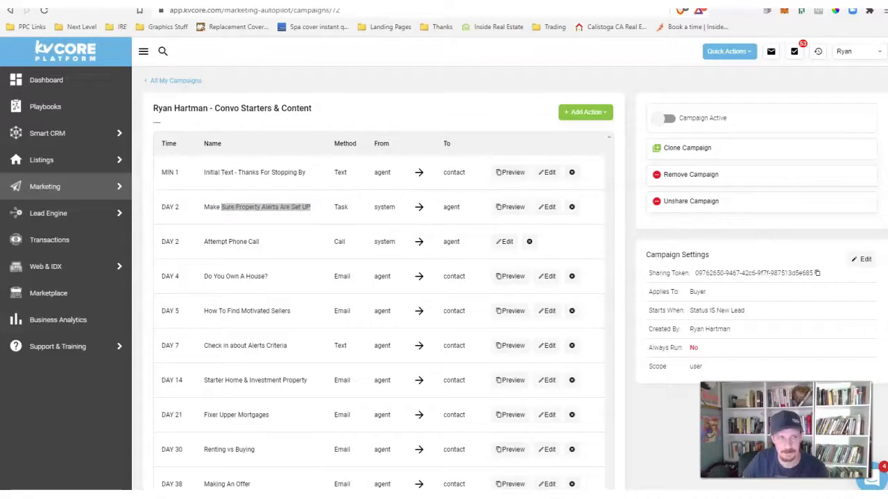
mouse_move(276, 190)
mouse_down()
mouse_move(165, 192)
mouse_move(329, 207)
mouse_up()
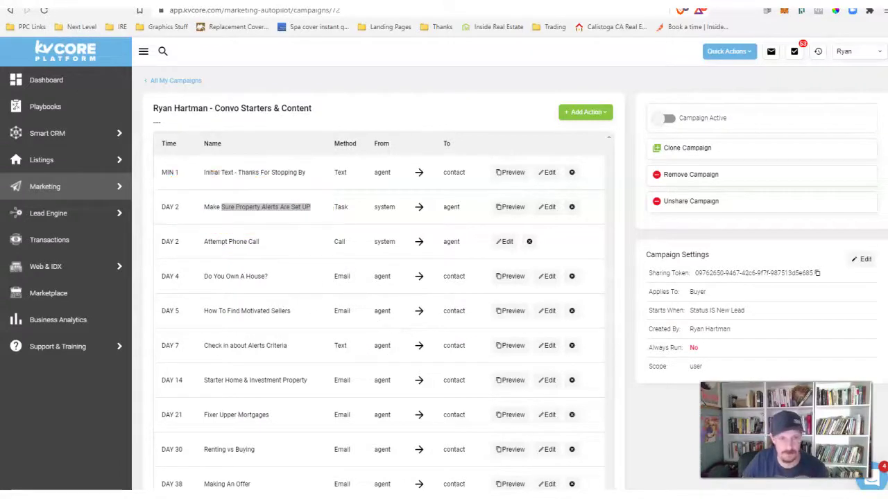
drag(259, 242, 214, 240)
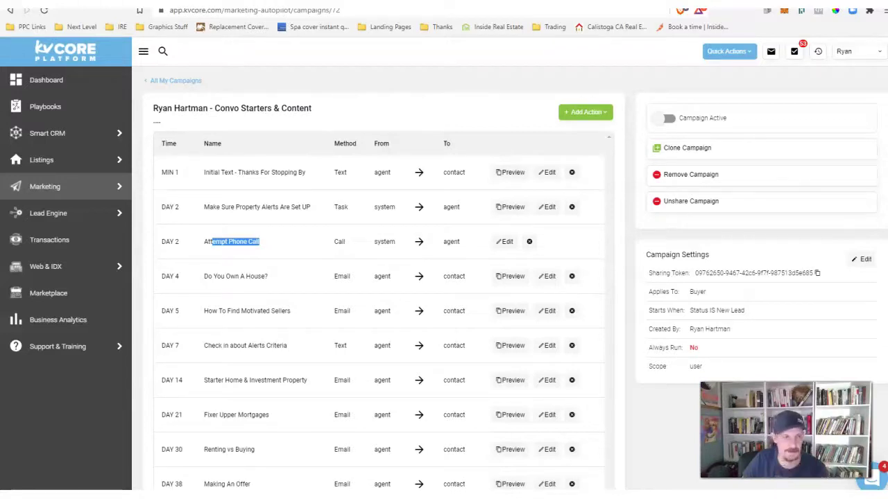
mouse_move(254, 224)
mouse_down()
mouse_move(283, 257)
mouse_move(220, 208)
mouse_up()
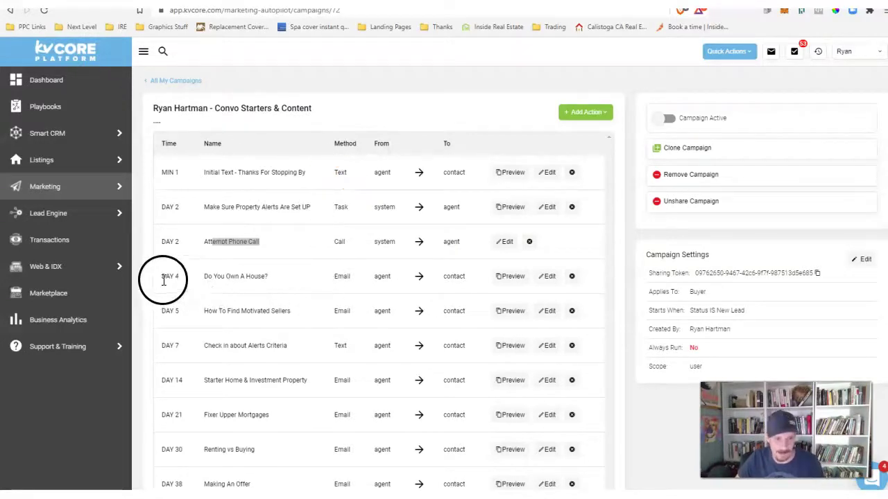
- Preview the Day 4 email "Do You Own A House?", read its body and P.S. section, and close the preview
scroll(211, 287, down, 2)
scroll(209, 277, up, 1)
drag(267, 224, 201, 228)
click(504, 225)
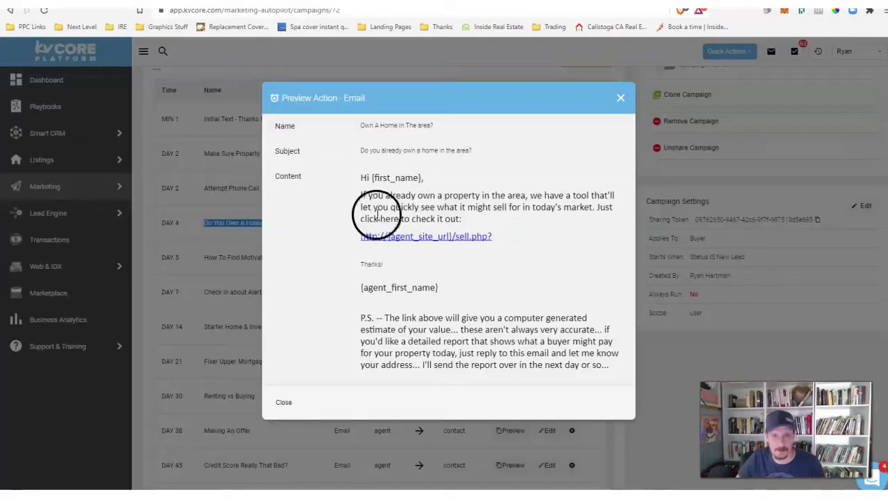
drag(360, 197, 505, 232)
drag(383, 317, 575, 365)
click(561, 365)
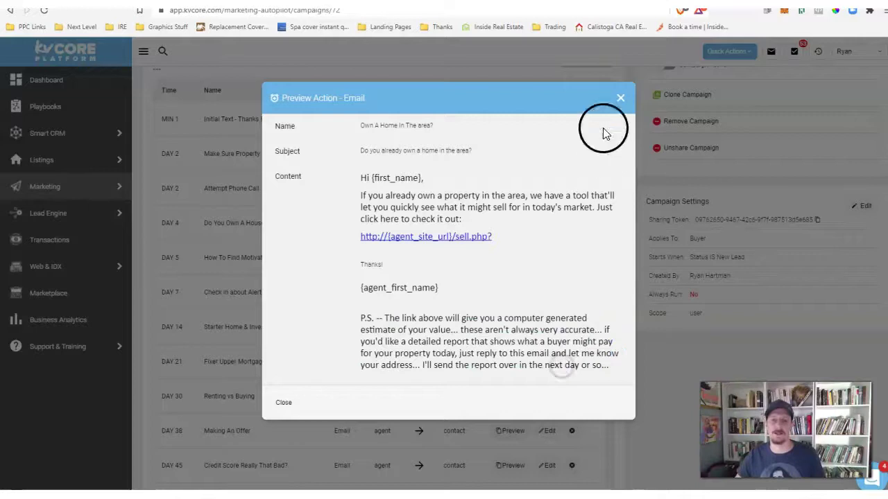
click(620, 98)
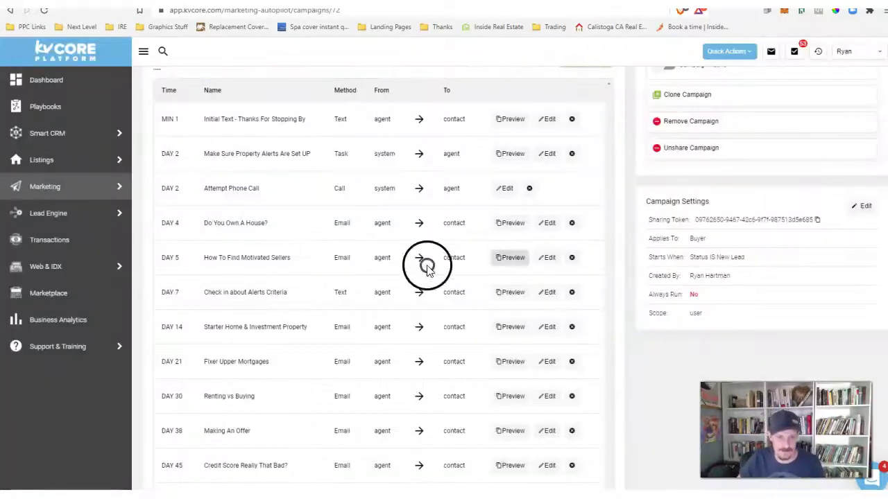
- Preview the Day 5 email "How To Find Motivated Sellers", read its content and close the preview
scroll(400, 254, down, 1)
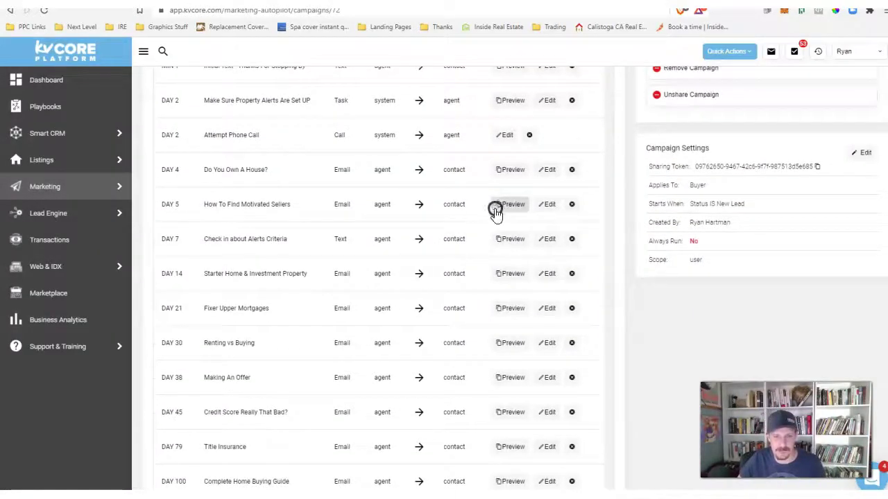
click(500, 204)
drag(356, 185, 429, 229)
click(617, 113)
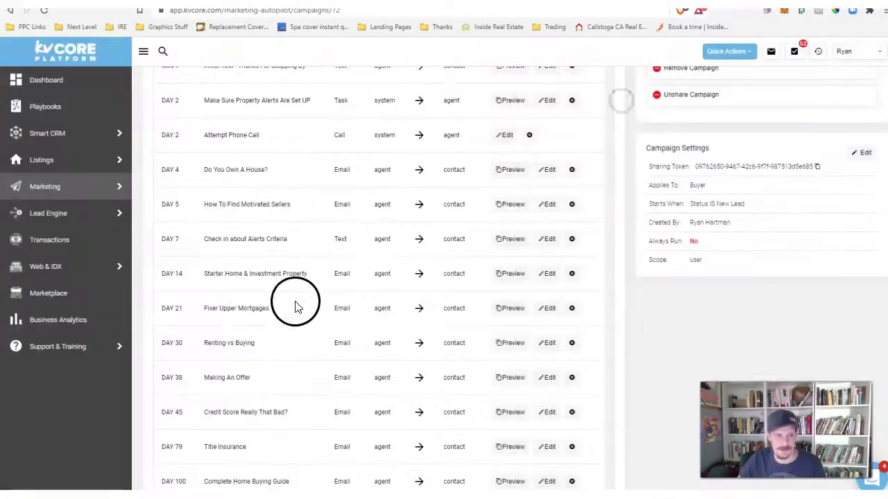
- Preview the Day 7 text "Check in about Alerts Criteria", read its content and close the preview
scroll(257, 291, down, 1)
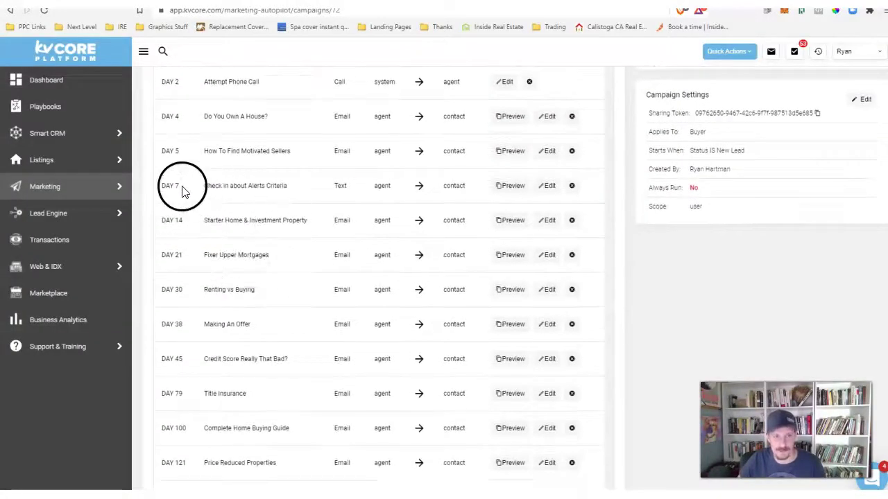
triple_click(171, 185)
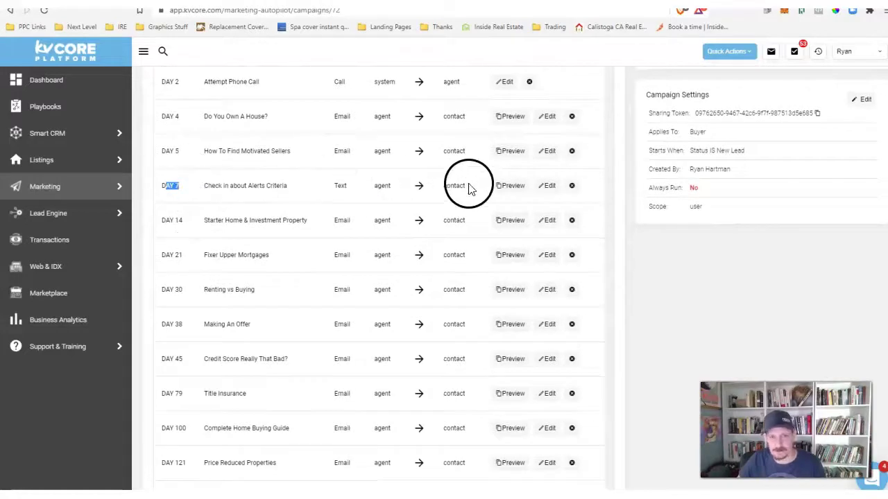
click(511, 186)
drag(352, 122, 386, 167)
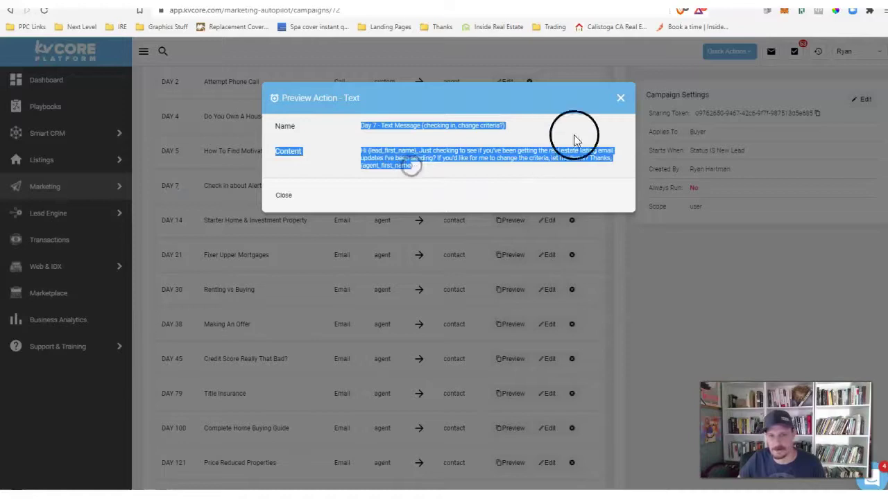
click(621, 98)
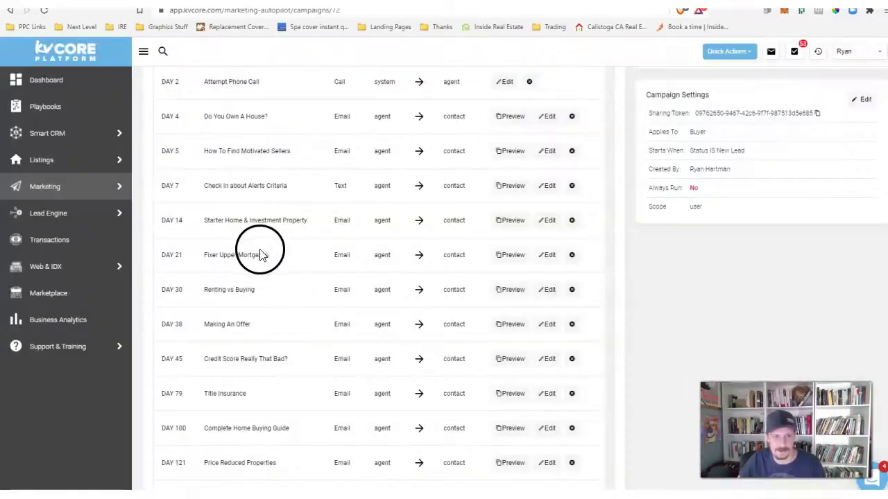
- Look through the campaign's long-term actions scheduled from Day 14 onward
scroll(315, 243, down, 1)
scroll(315, 243, down, 1)
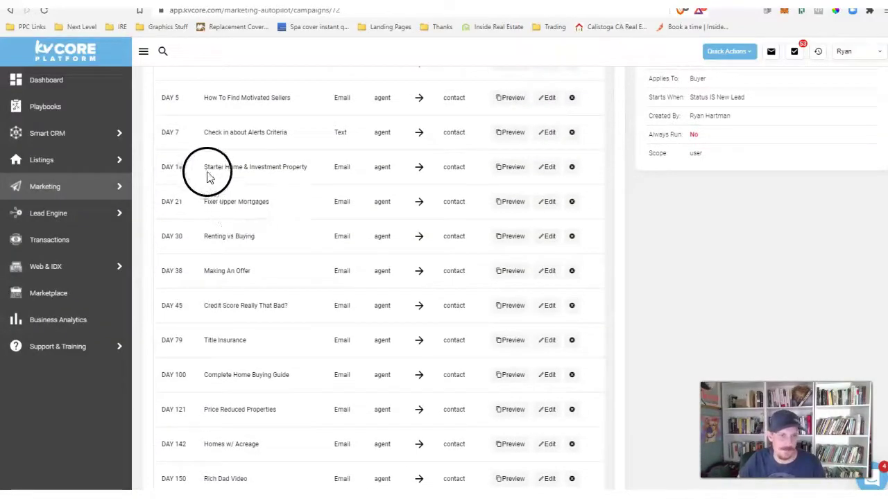
drag(201, 166, 375, 477)
scroll(370, 386, down, 5)
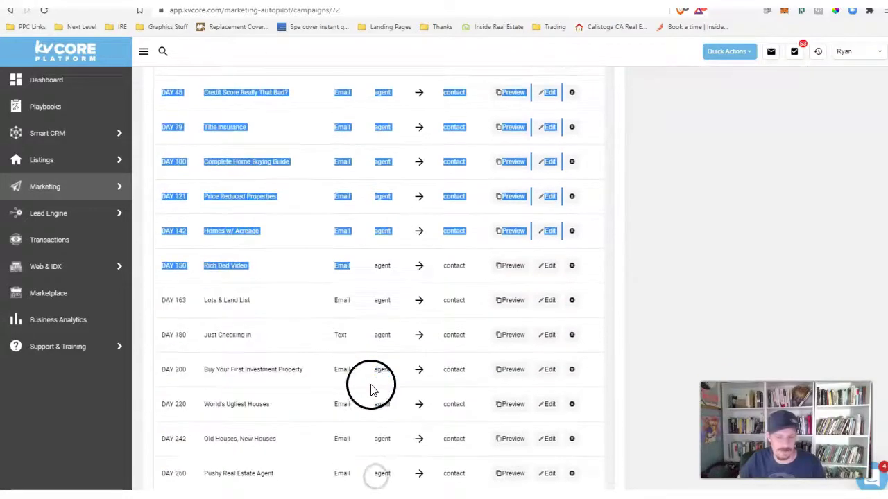
scroll(371, 387, up, 2)
scroll(282, 343, up, 5)
click(285, 309)
scroll(262, 334, down, 1)
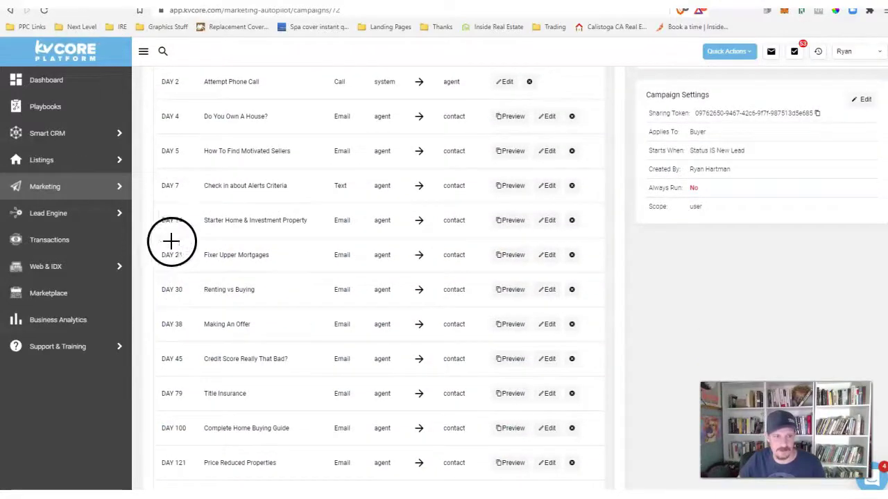
drag(146, 206, 610, 206)
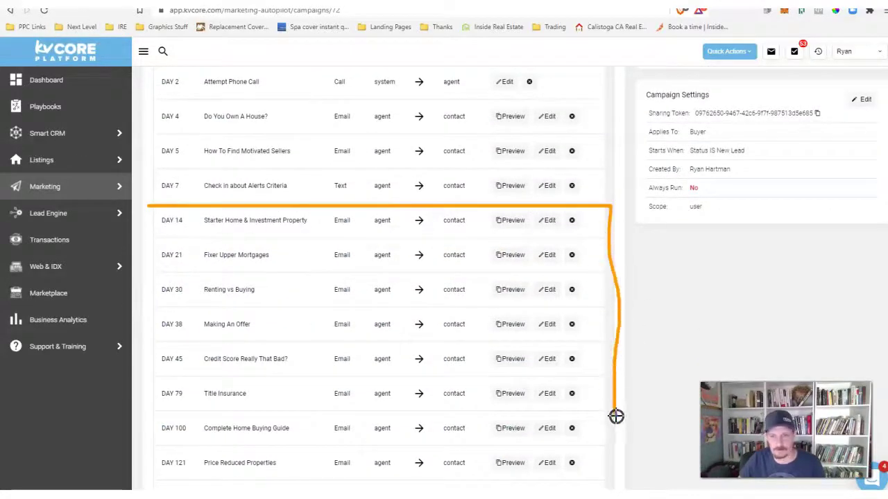
drag(174, 205, 142, 206)
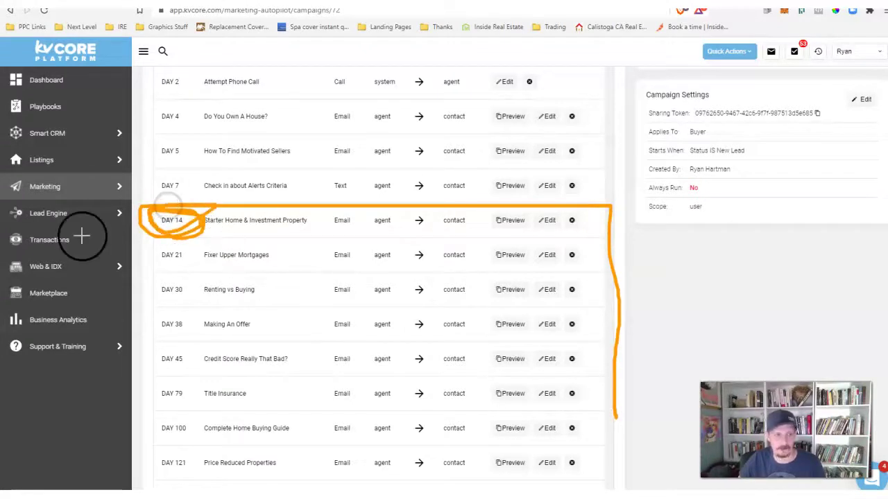
key(Escape)
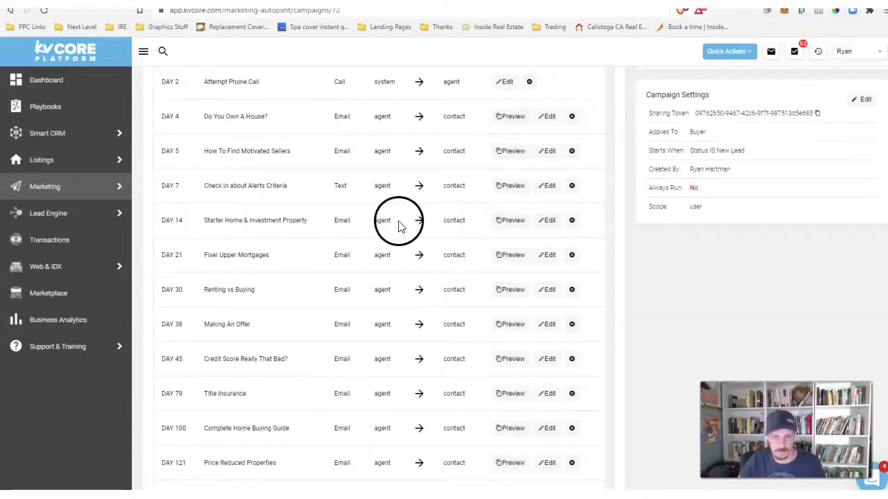
- Preview the Day 14 email "Starter Home & Investment Property", read its content and close the preview
click(511, 221)
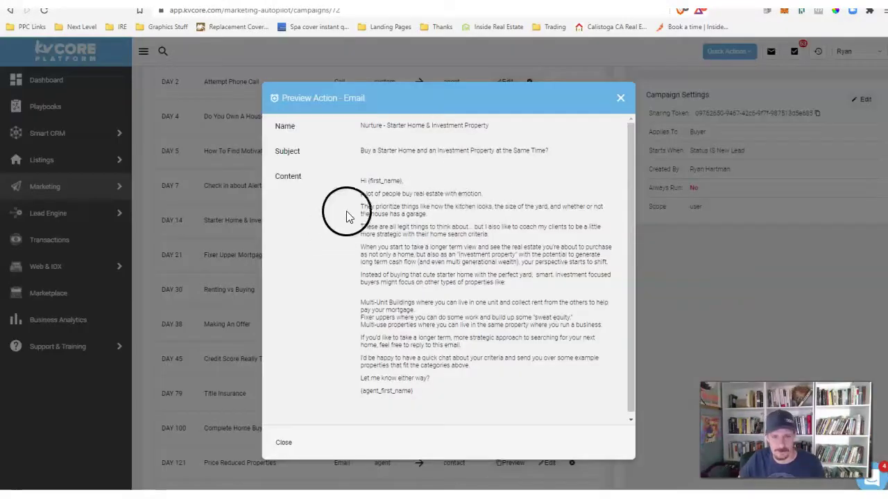
drag(359, 177, 442, 378)
click(620, 97)
scroll(294, 273, down, 1)
scroll(294, 273, up, 2)
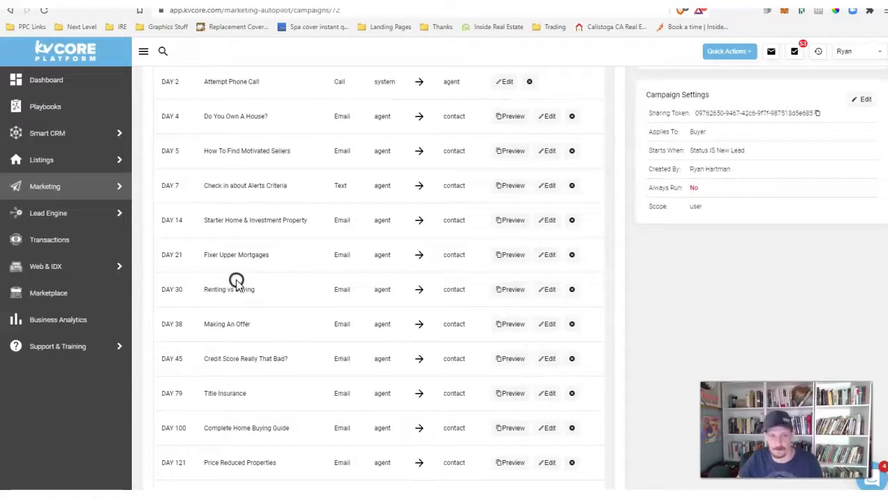
- Preview the Day 21 email "Fixer Upper Mortgages", read its content and close the preview
click(511, 256)
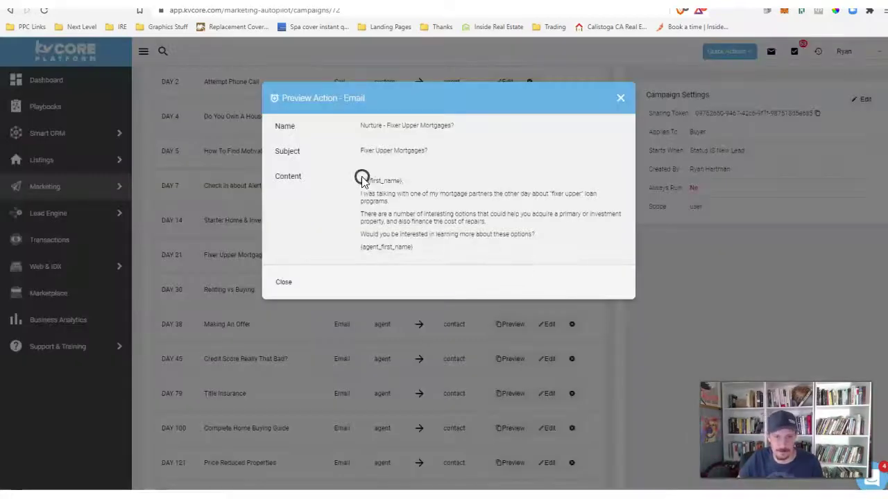
drag(360, 179, 464, 252)
click(620, 98)
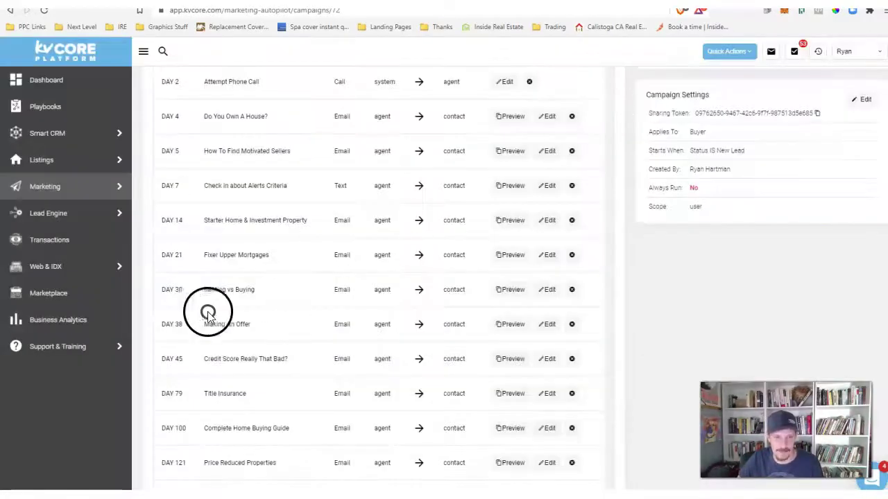
drag(273, 256, 207, 254)
- Open the preview of the Day 30 email "Renting vs Buying"
scroll(242, 291, down, 1)
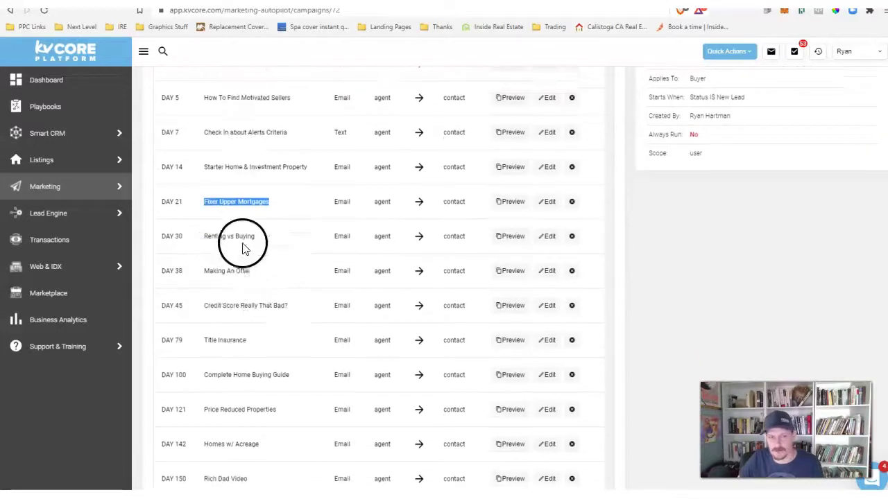
drag(268, 247, 205, 239)
click(511, 235)
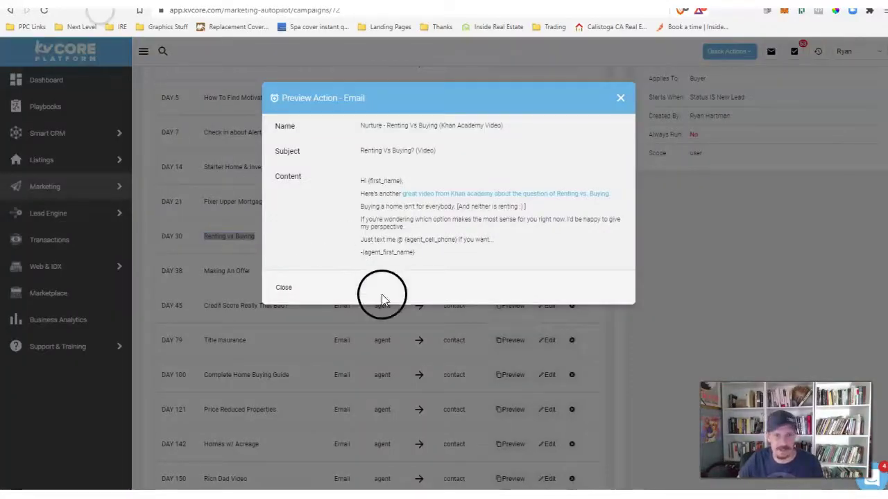
- Read the content and Khan Academy video link of the Day 30 email "Renting vs Buying" and close its preview
mouse_move(343, 119)
mouse_down()
mouse_move(531, 282)
mouse_move(623, 233)
mouse_up()
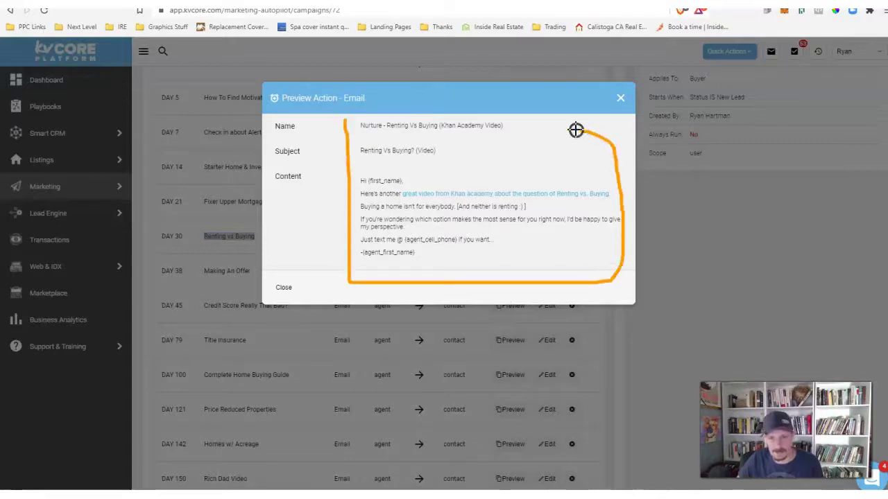
drag(561, 127, 321, 113)
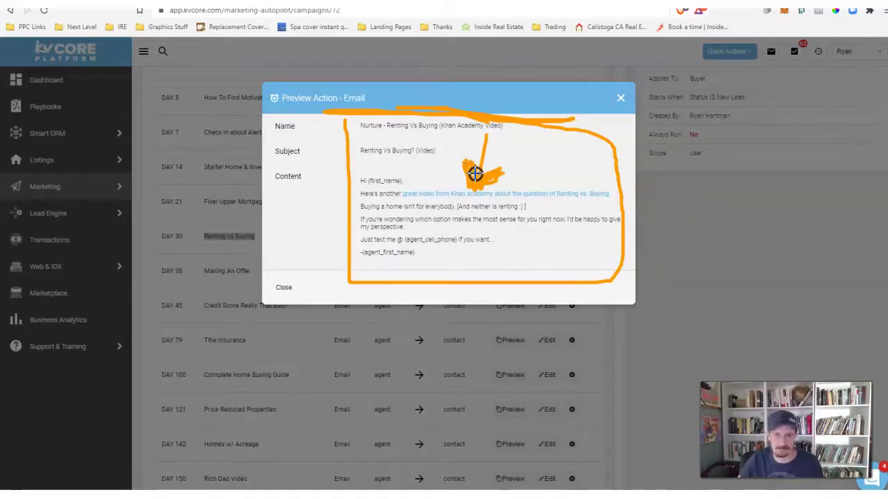
click(513, 141)
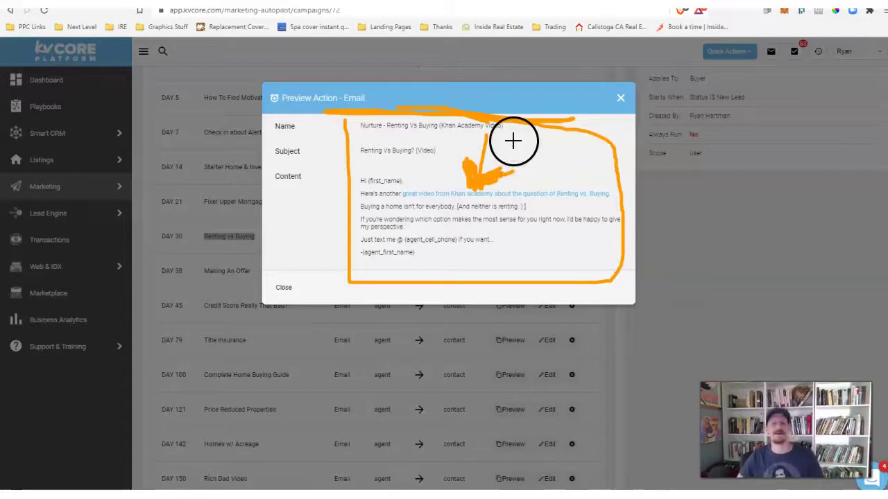
drag(337, 168, 437, 133)
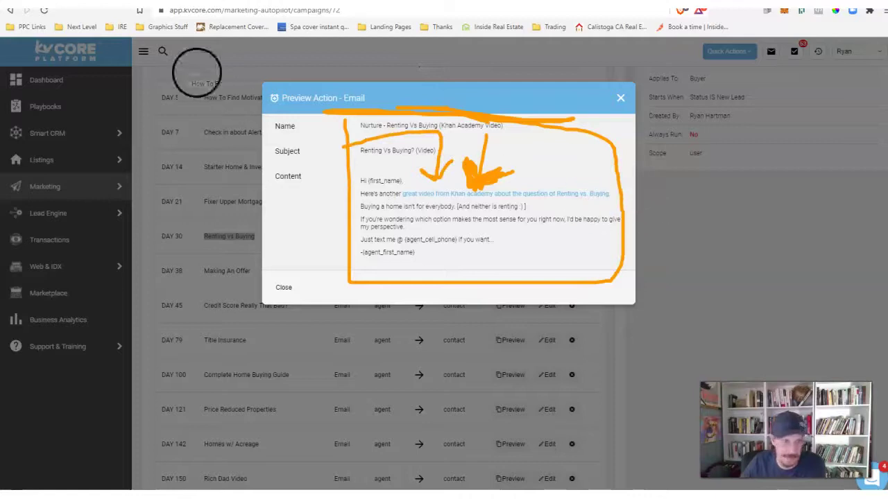
key(Escape)
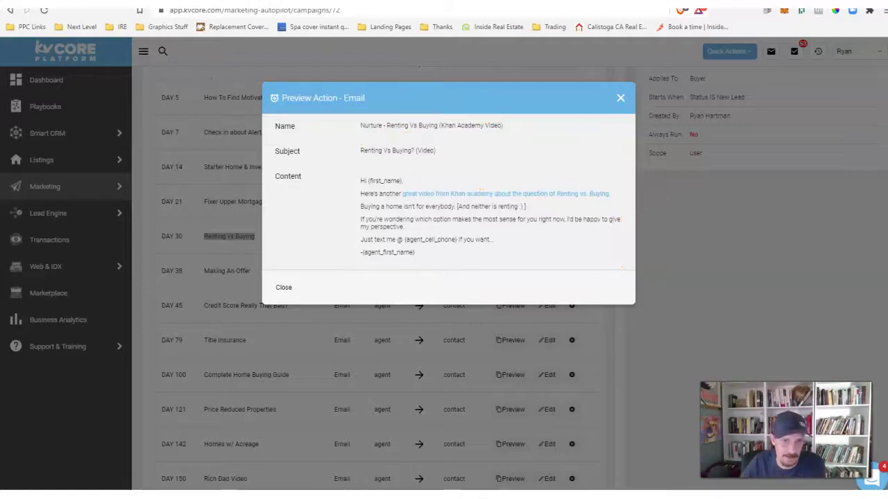
click(620, 97)
- Look through the campaign's remaining actions up to Day 365 and return to the start of the schedule
scroll(390, 271, down, 3)
scroll(323, 236, down, 3)
scroll(269, 175, down, 3)
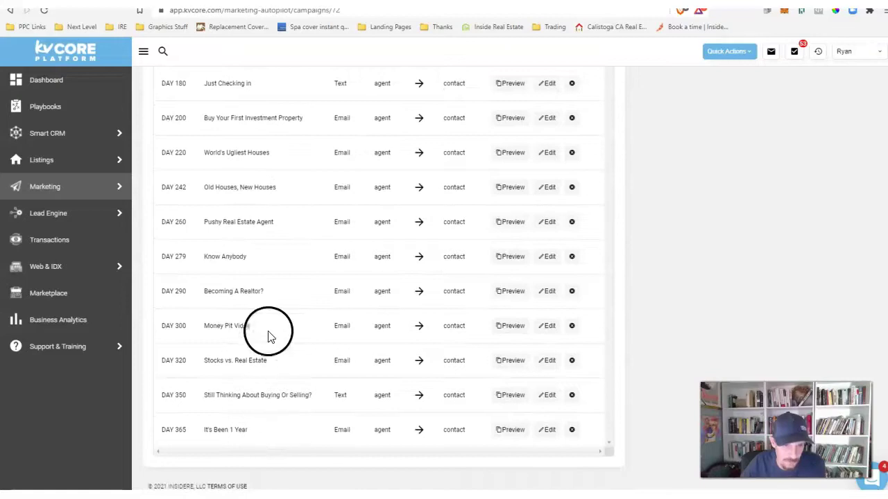
scroll(374, 388, up, 1)
scroll(377, 402, down, 1)
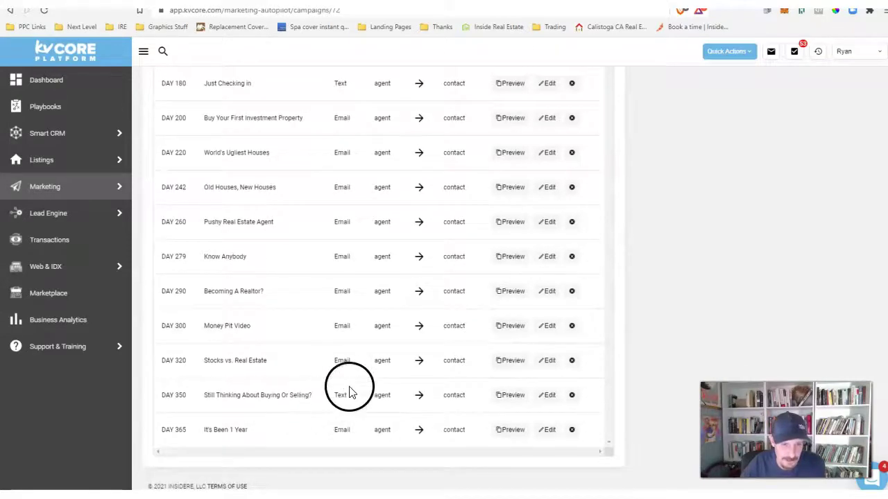
scroll(350, 389, up, 2)
scroll(374, 277, up, 2)
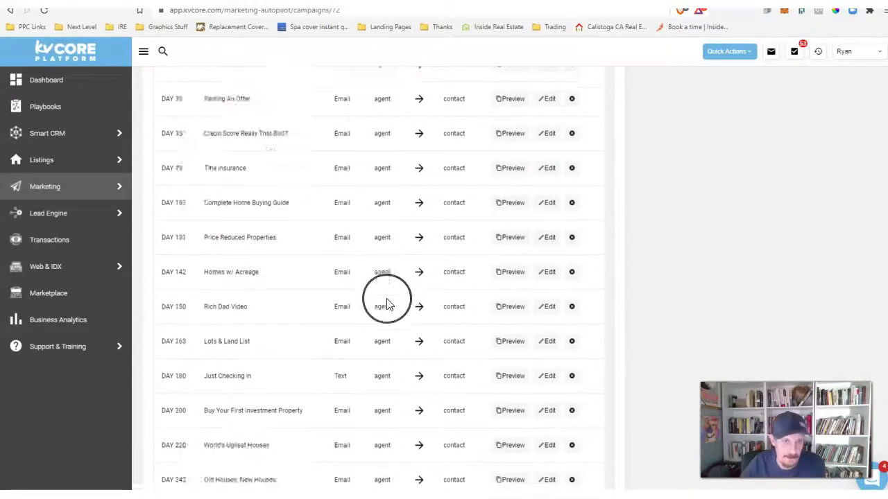
scroll(386, 304, up, 5)
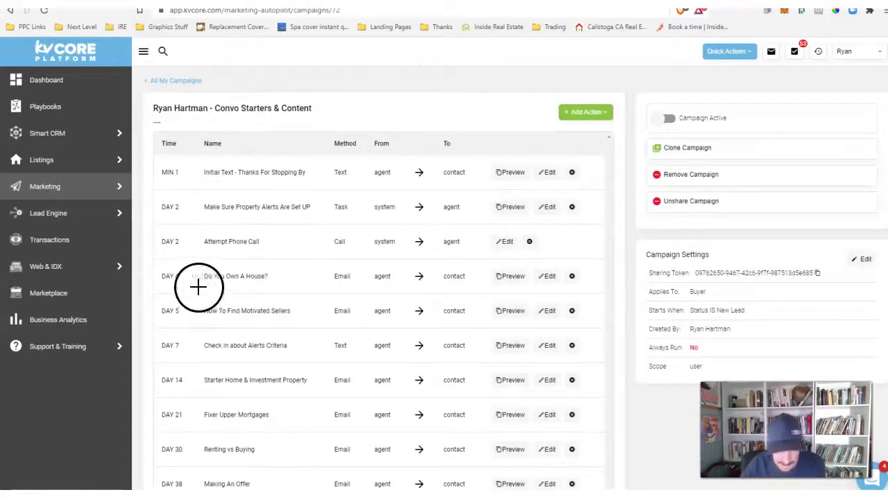
- Examine the campaign's first-week actions and the sharing token in the campaign settings
mouse_move(349, 166)
mouse_down()
mouse_move(172, 159)
mouse_move(256, 377)
mouse_move(258, 157)
mouse_up()
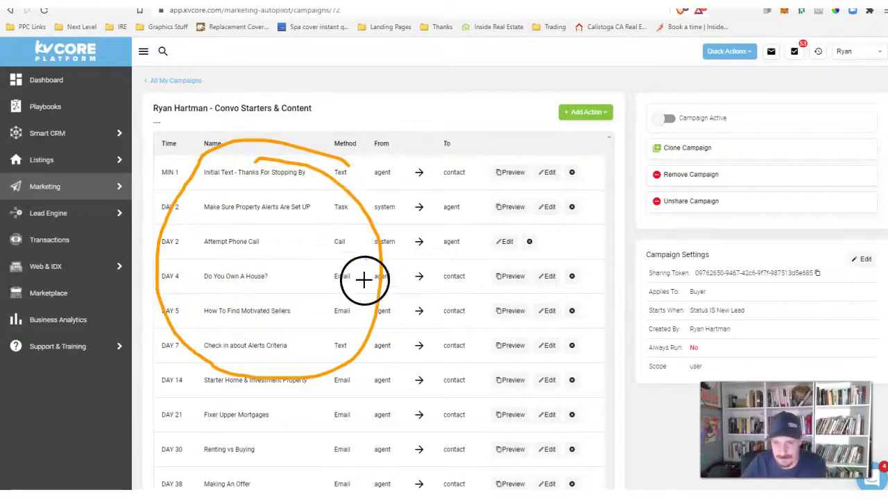
mouse_move(155, 274)
mouse_down()
mouse_move(145, 301)
mouse_move(167, 412)
mouse_move(179, 390)
mouse_up()
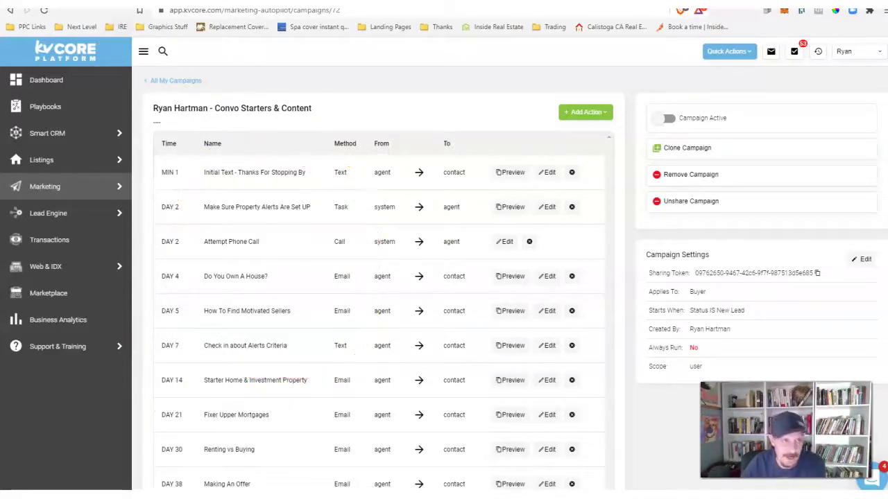
mouse_move(783, 252)
mouse_down()
mouse_move(632, 280)
mouse_move(808, 286)
mouse_up()
mouse_move(650, 327)
mouse_down()
mouse_move(598, 415)
mouse_move(658, 416)
mouse_up()
drag(725, 297, 777, 381)
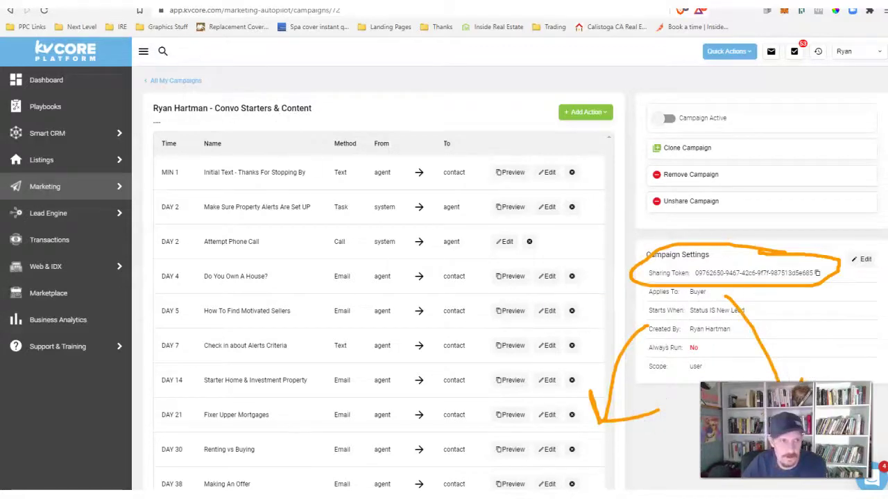
key(e)
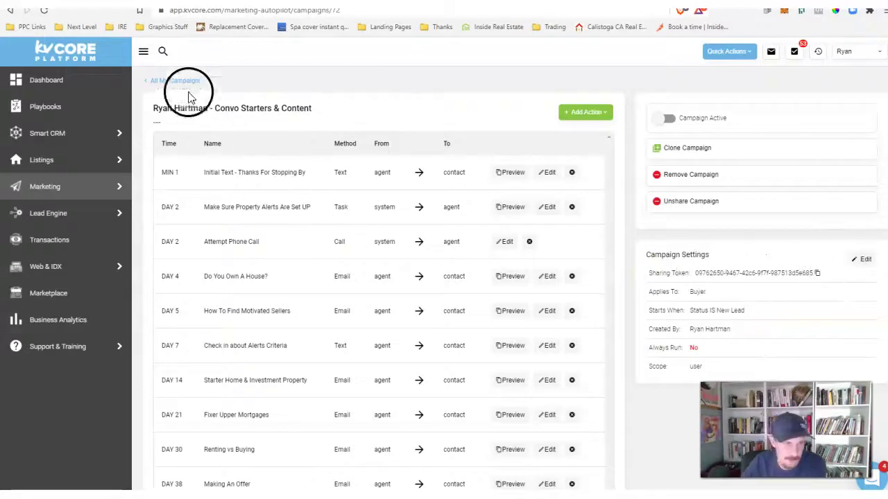
- Return to the list of all campaigns and show the field for copying a campaign by its token
click(171, 82)
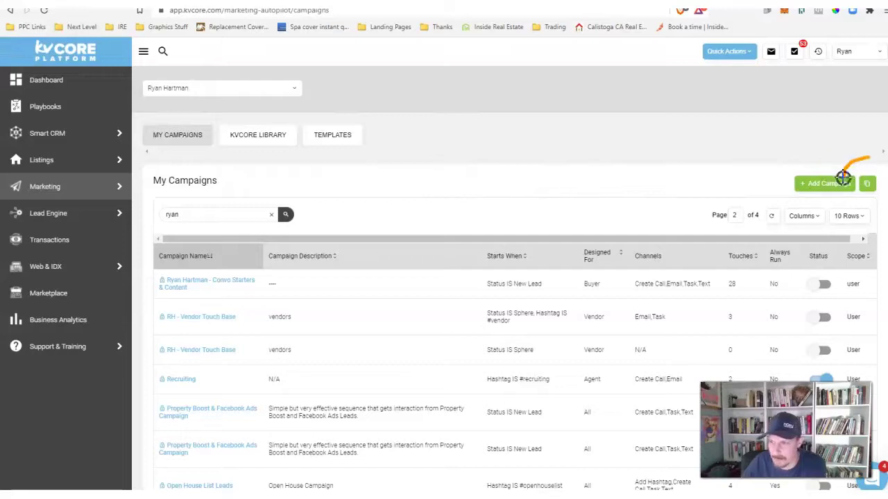
drag(759, 109, 798, 142)
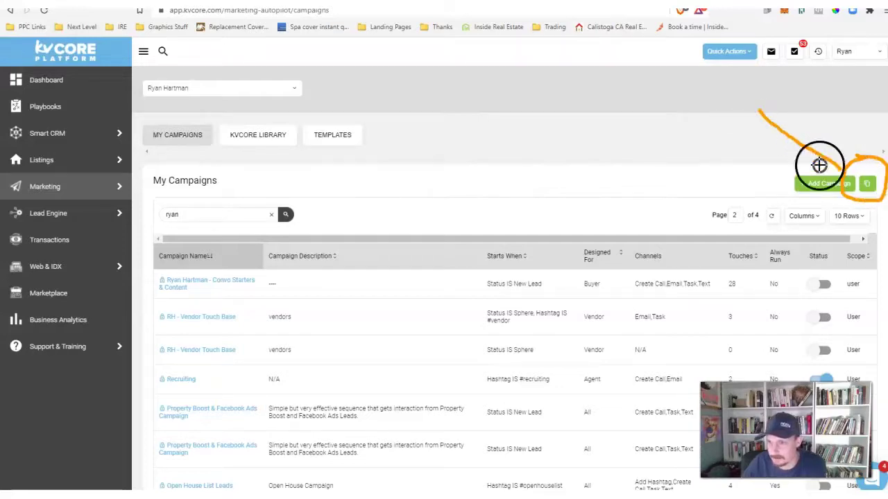
drag(843, 167, 832, 125)
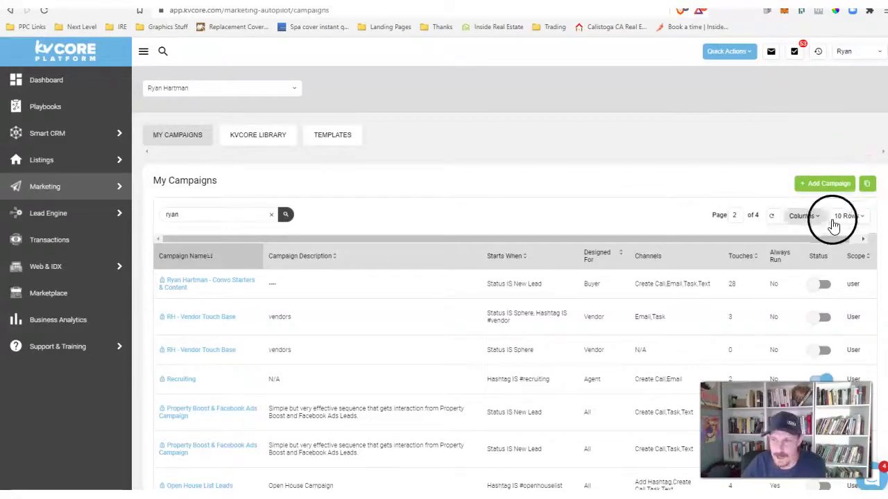
click(867, 183)
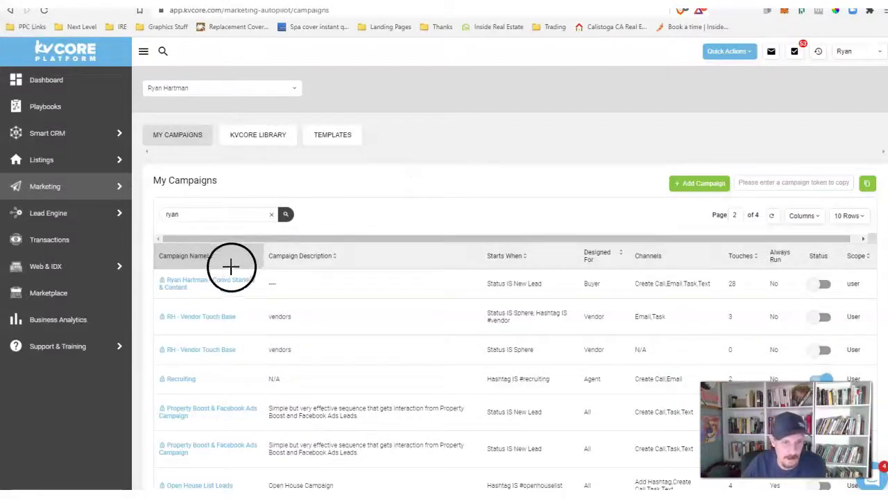
- Reopen the Convo Starters & Content campaign and skim its full schedule of actions
mouse_move(229, 267)
mouse_down()
mouse_move(166, 257)
mouse_move(195, 308)
mouse_move(214, 261)
mouse_up()
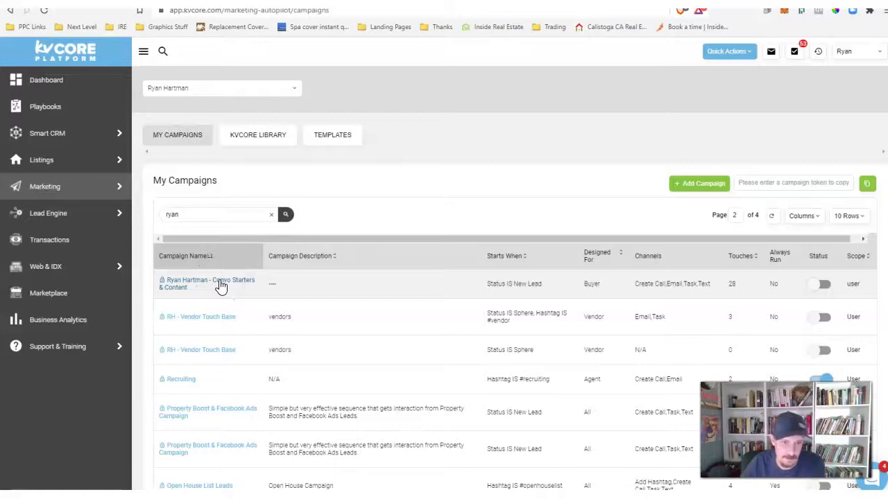
click(220, 287)
scroll(300, 264, down, 5)
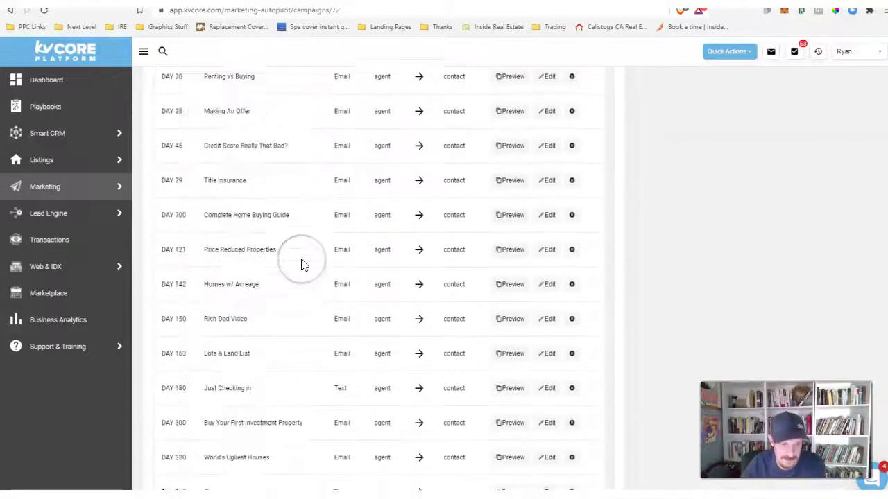
scroll(301, 264, down, 4)
scroll(301, 264, up, 10)
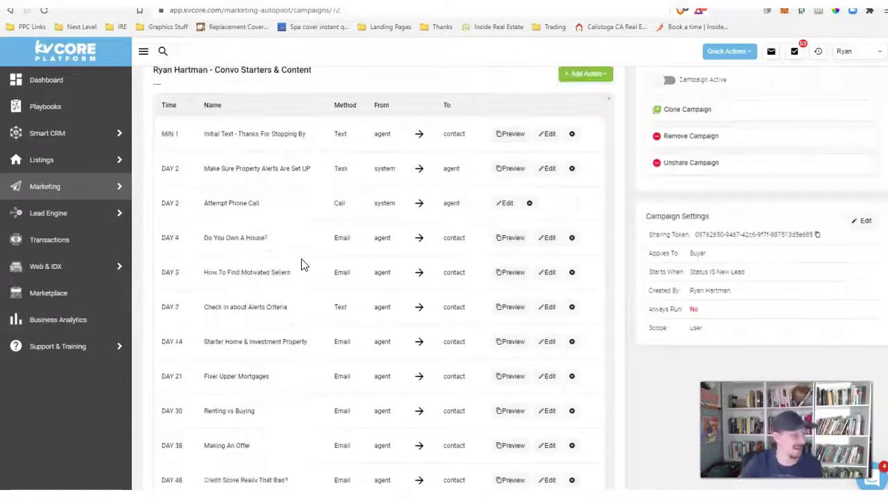
scroll(301, 264, up, 1)
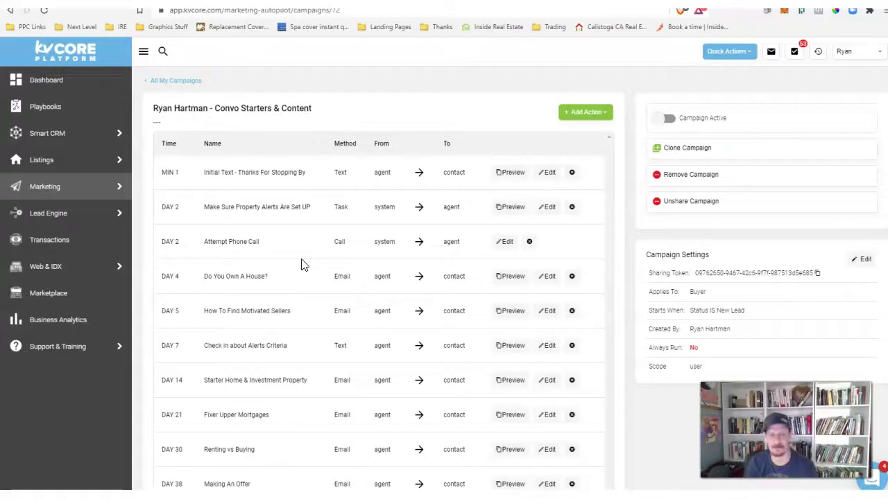
- Preview the Day 220 email "World's Ugliest Houses", read its content and close the preview
scroll(301, 264, down, 15)
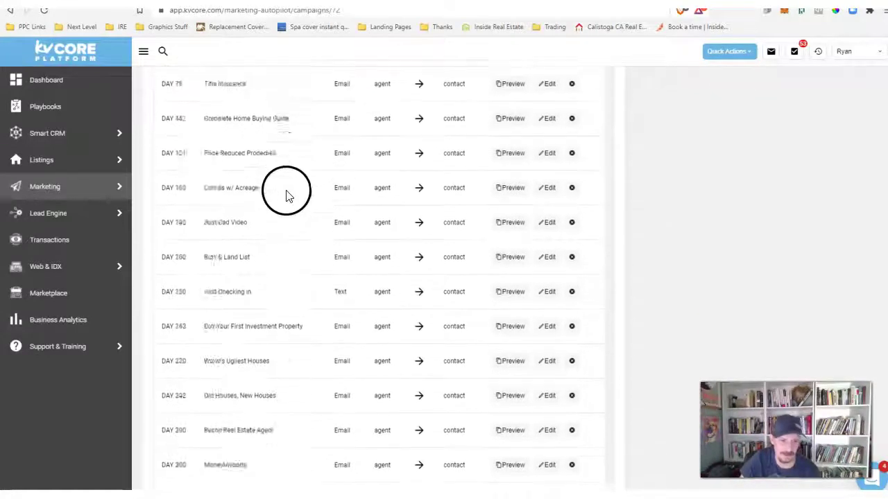
scroll(290, 248, down, 1)
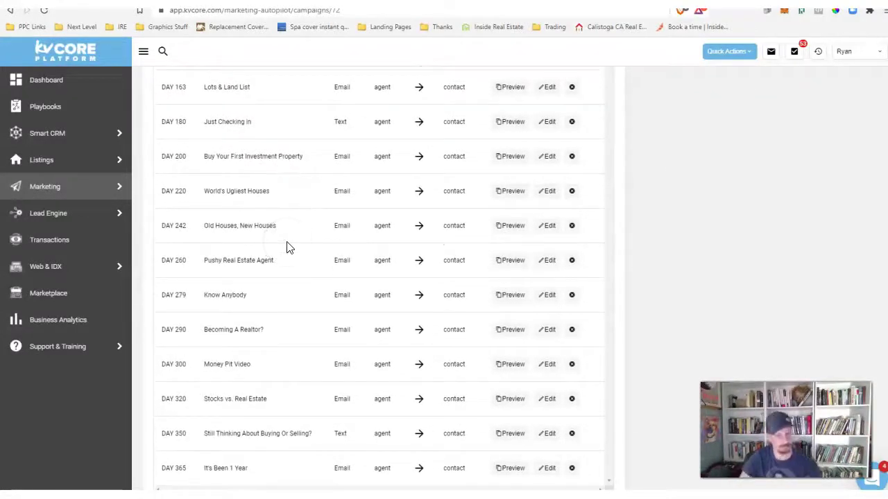
scroll(289, 247, down, 1)
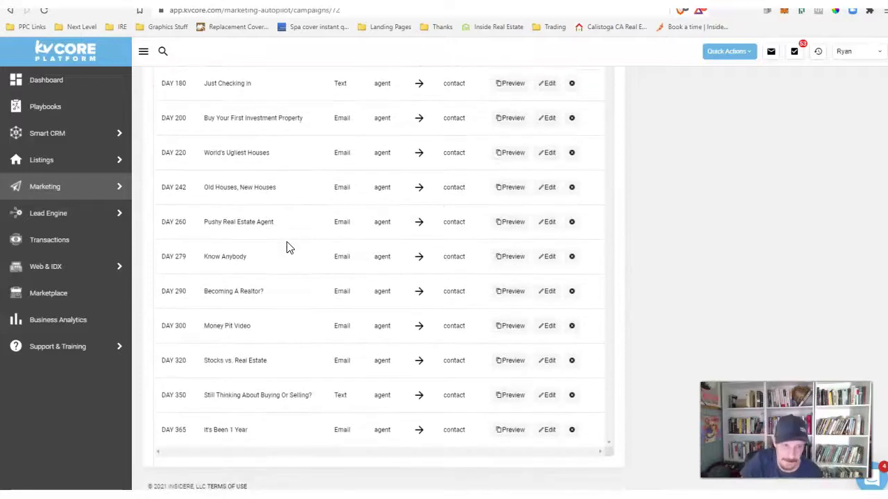
scroll(289, 248, up, 3)
scroll(289, 247, down, 1)
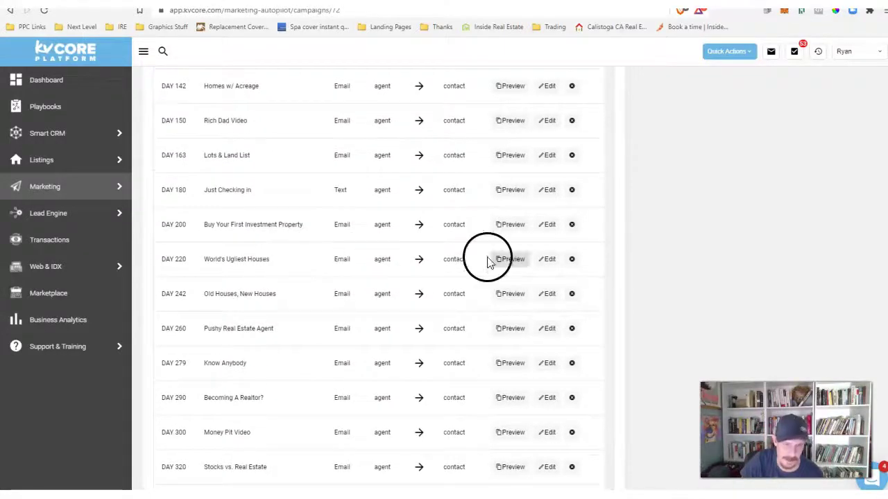
click(511, 259)
drag(459, 187, 501, 212)
click(491, 210)
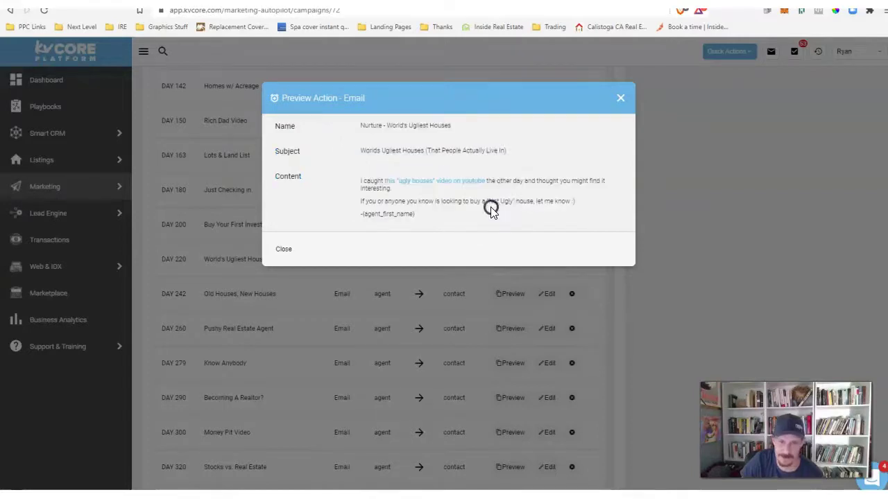
click(311, 365)
- Look over the campaign's final actions through Day 365 and return to the campaign title
scroll(307, 233, down, 3)
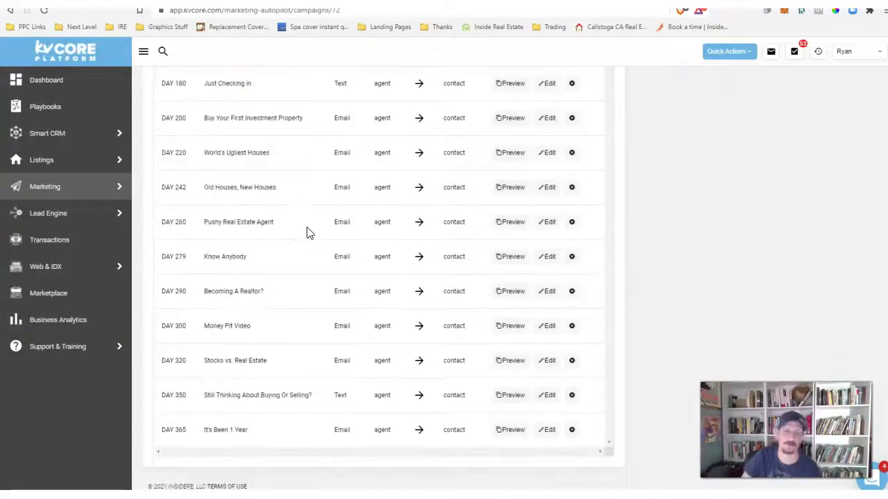
scroll(309, 233, up, 3)
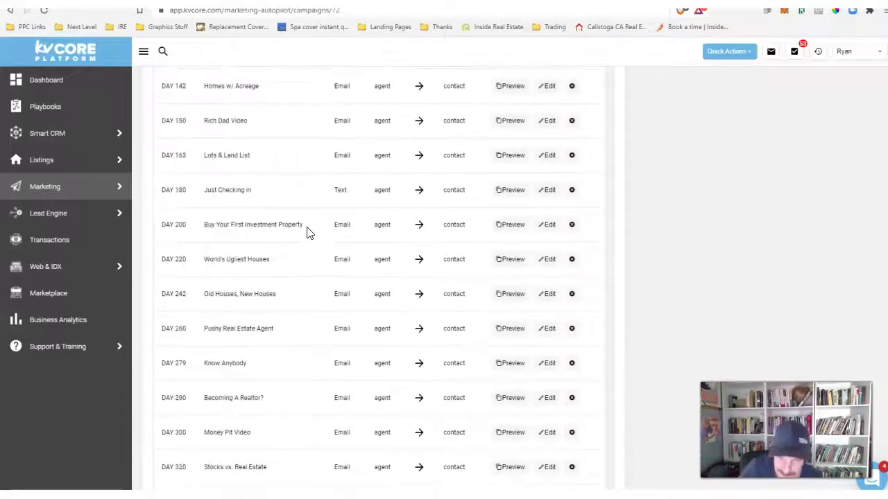
scroll(340, 246, up, 20)
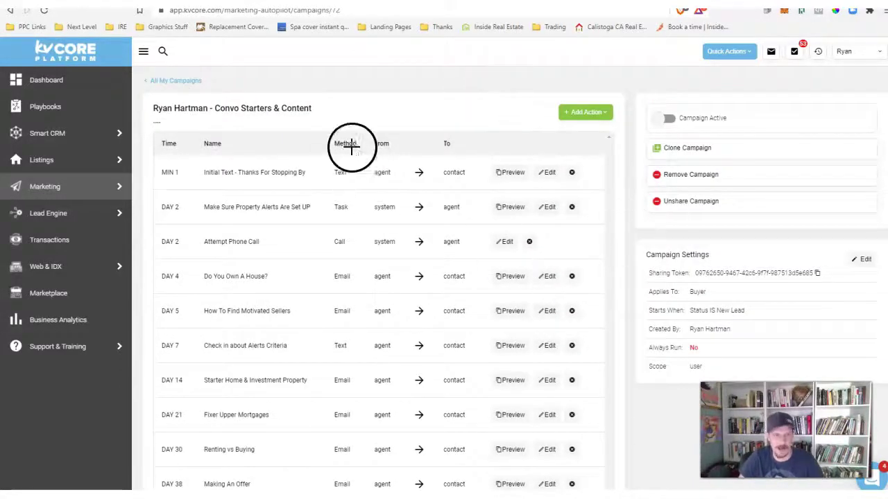
drag(325, 106, 435, 118)
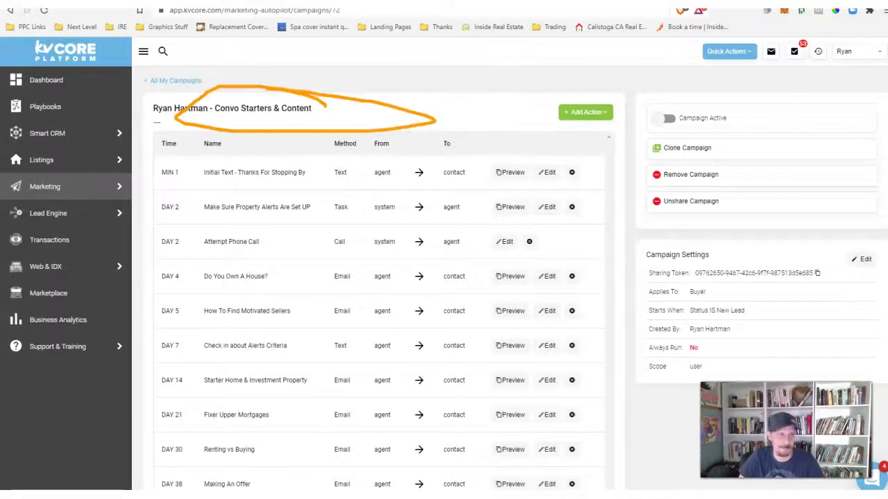